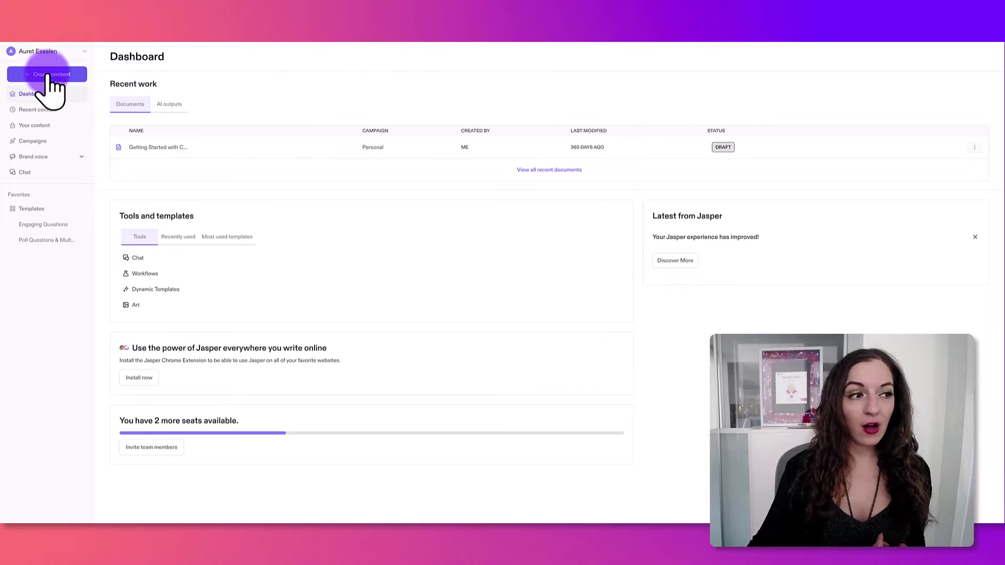
# Open New from template and scroll through the whole Templates grid, then back to the top.
pyautogui.click(48, 76)
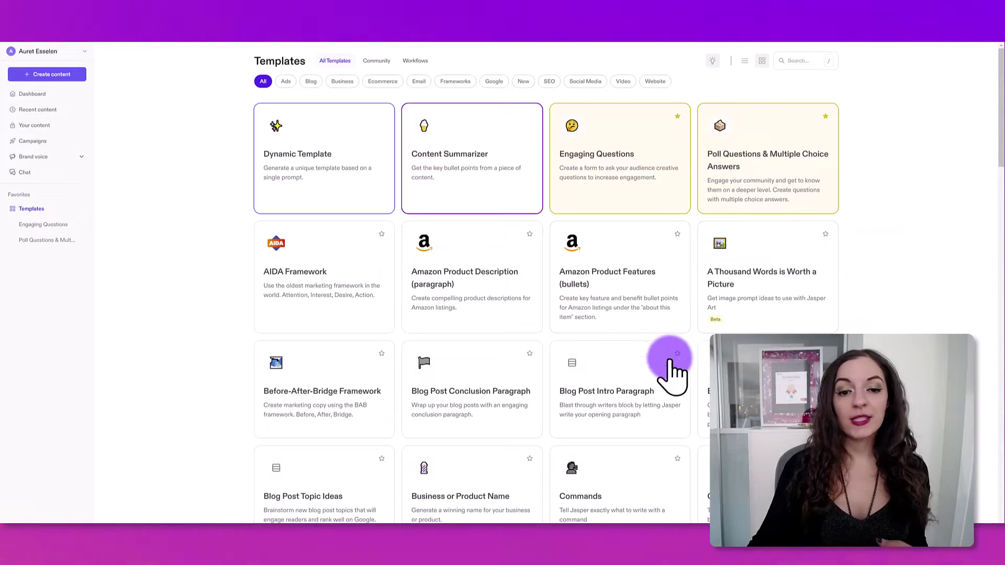
pyautogui.scroll(-5, 628, 347)
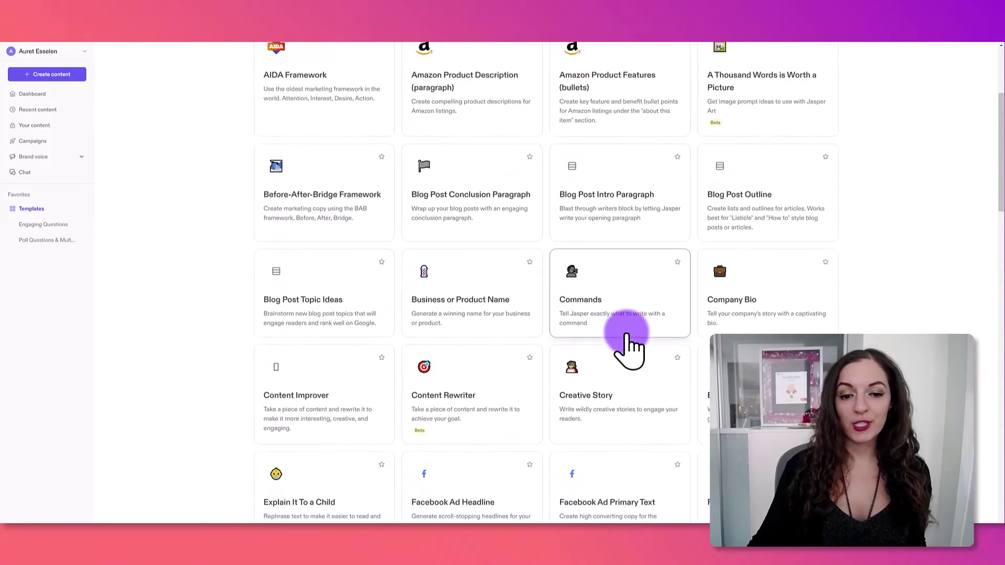
pyautogui.scroll(-6, 630, 345)
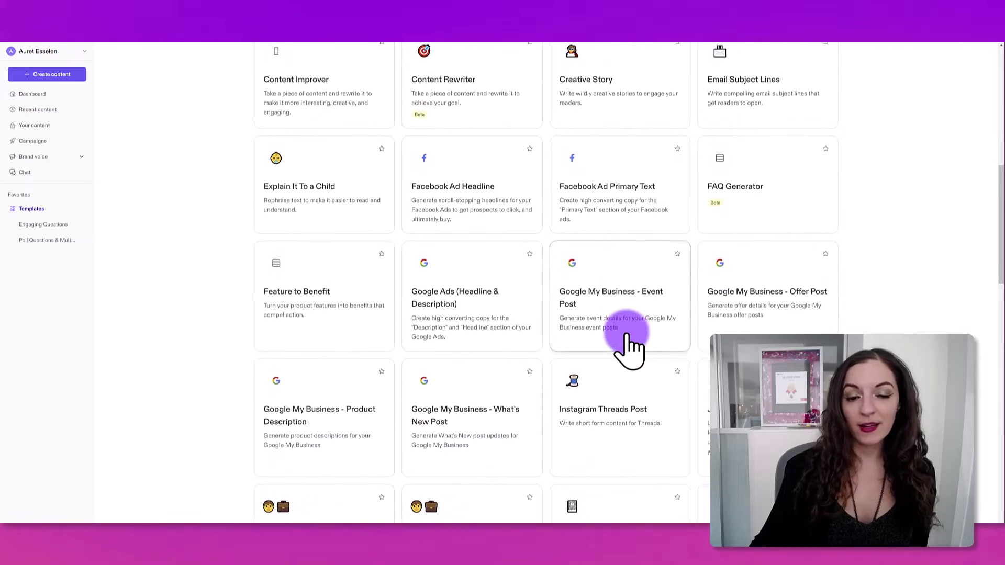
pyautogui.scroll(-5, 630, 345)
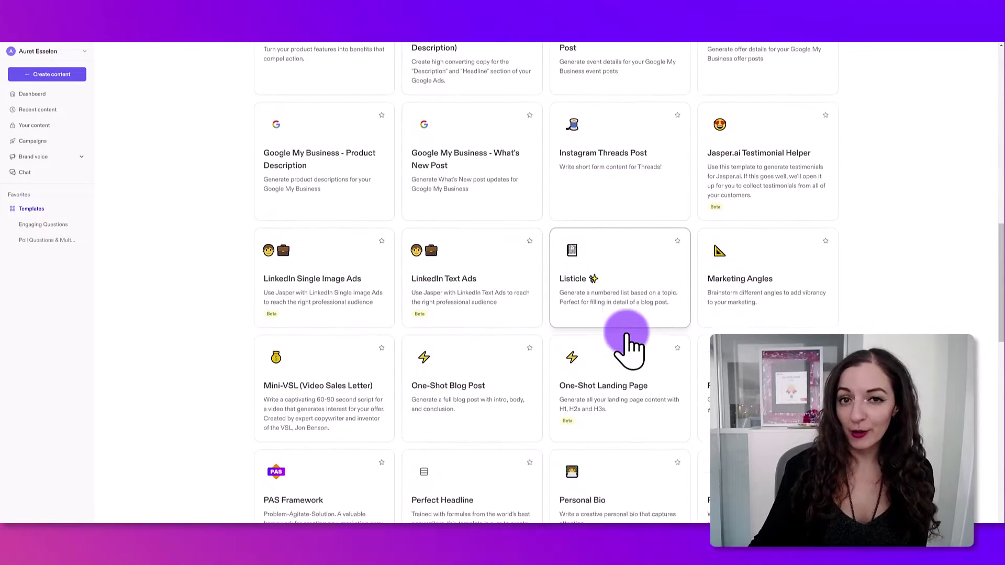
pyautogui.scroll(-6, 631, 346)
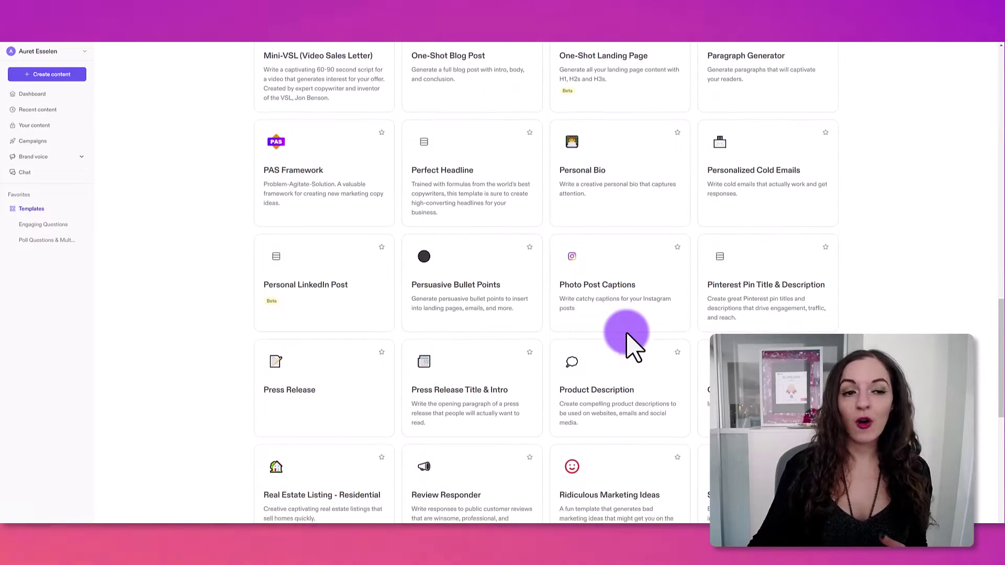
pyautogui.scroll(-3, 631, 345)
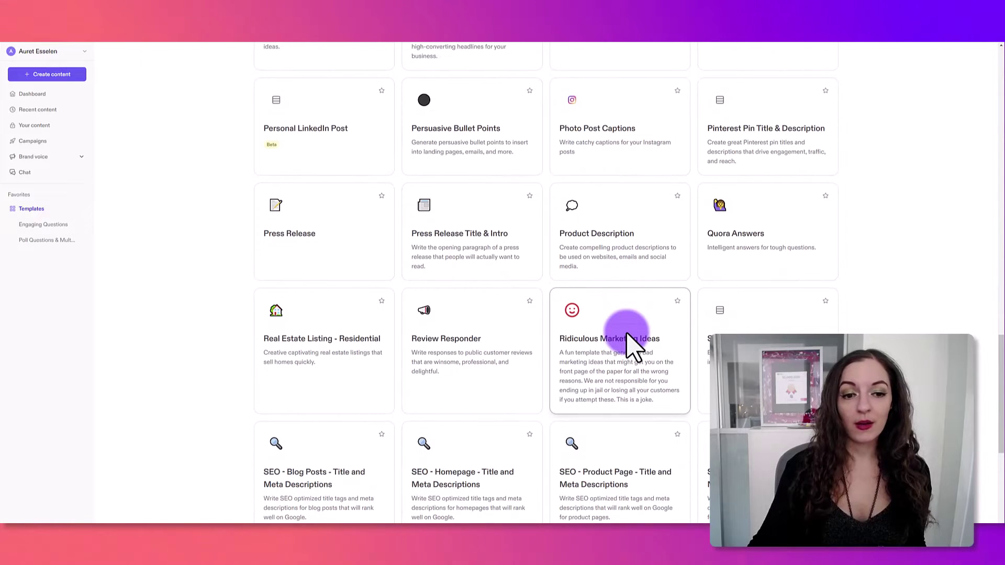
pyautogui.scroll(-1, 632, 345)
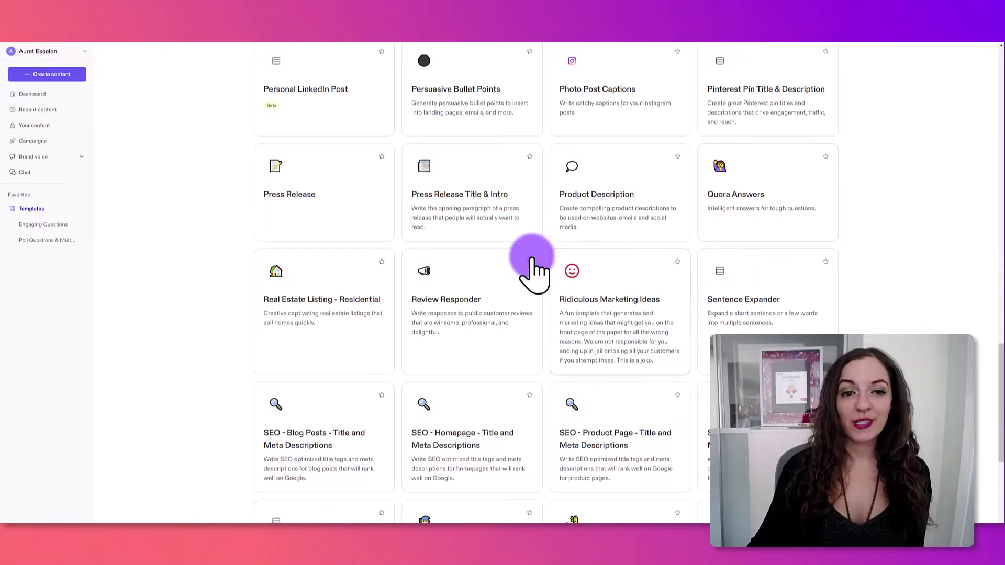
pyautogui.scroll(3, 533, 271)
pyautogui.scroll(15, 533, 271)
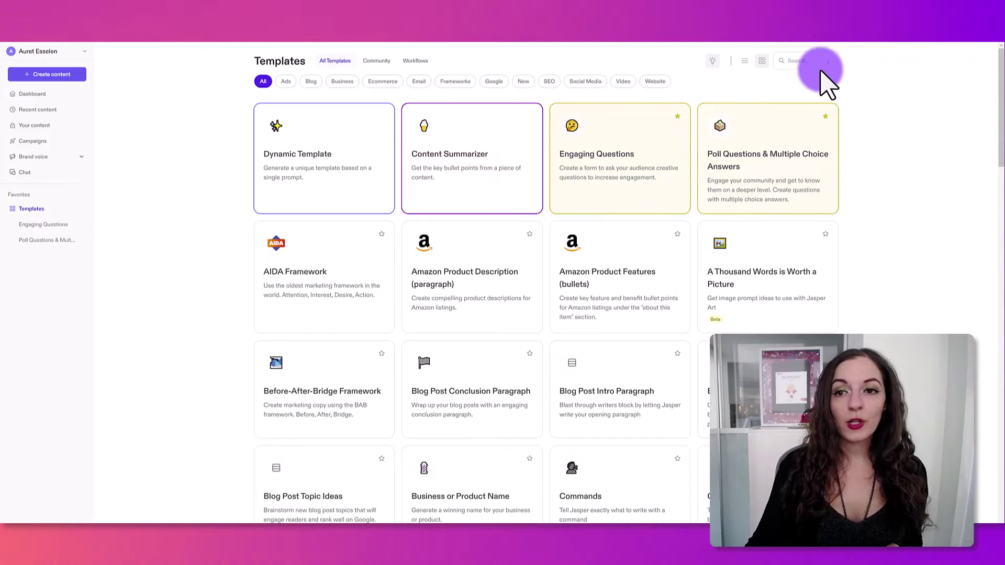
# Search the templates for 'ins' to list Instagram Threads Post, Photo Post Captions and LinkedIn ads.
pyautogui.click(796, 62)
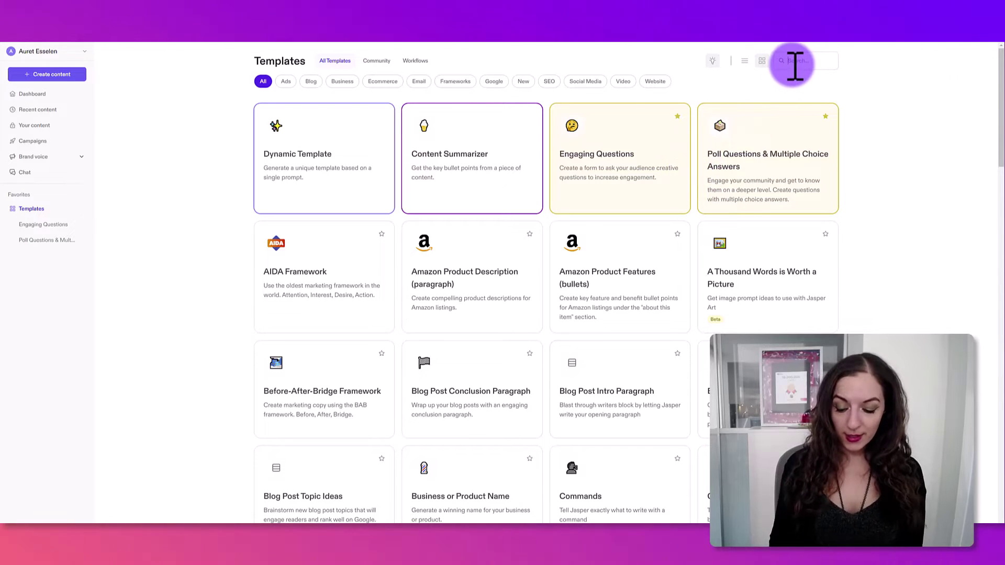
pyautogui.write('ins')
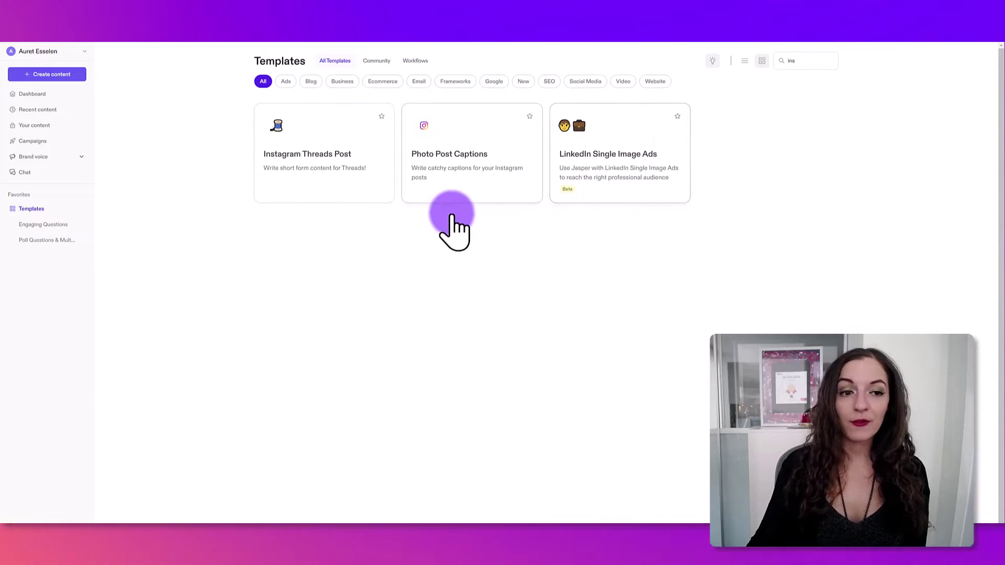
# Open Photo Post Captions and replace the post topic with the San Francisco personal branding conference sentence.
pyautogui.click(482, 184)
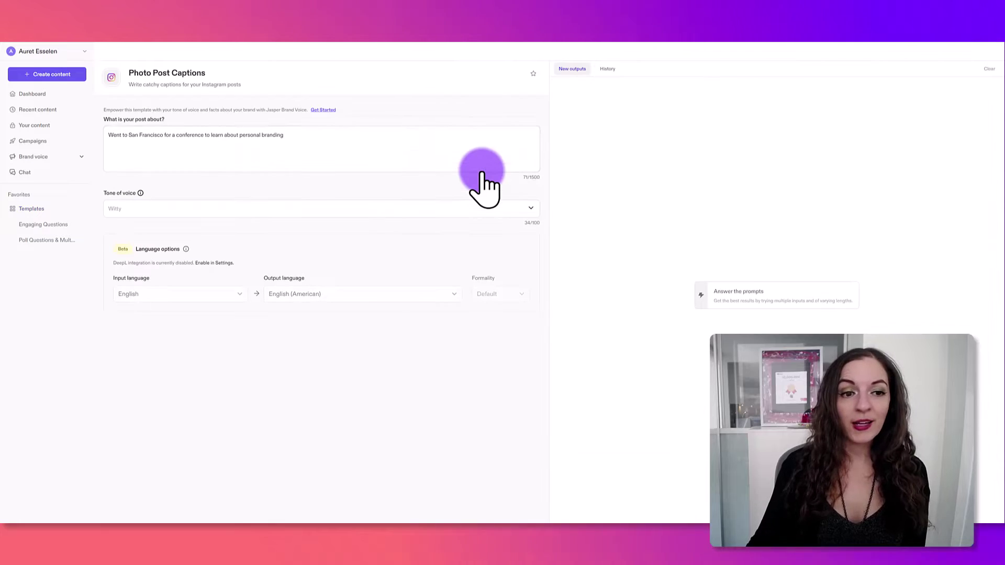
pyautogui.tripleClick(333, 148)
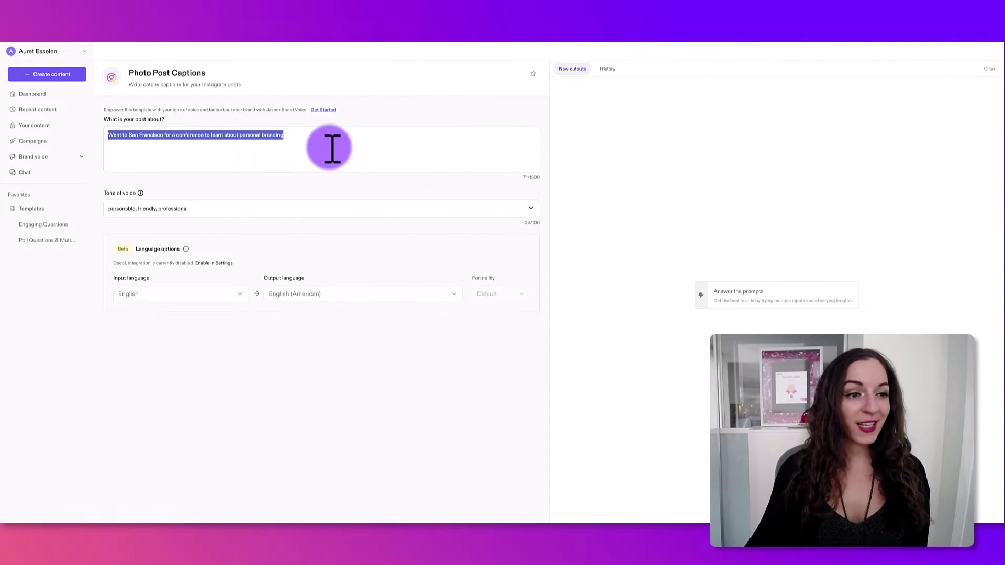
pyautogui.click(329, 148)
pyautogui.tripleClick(328, 148)
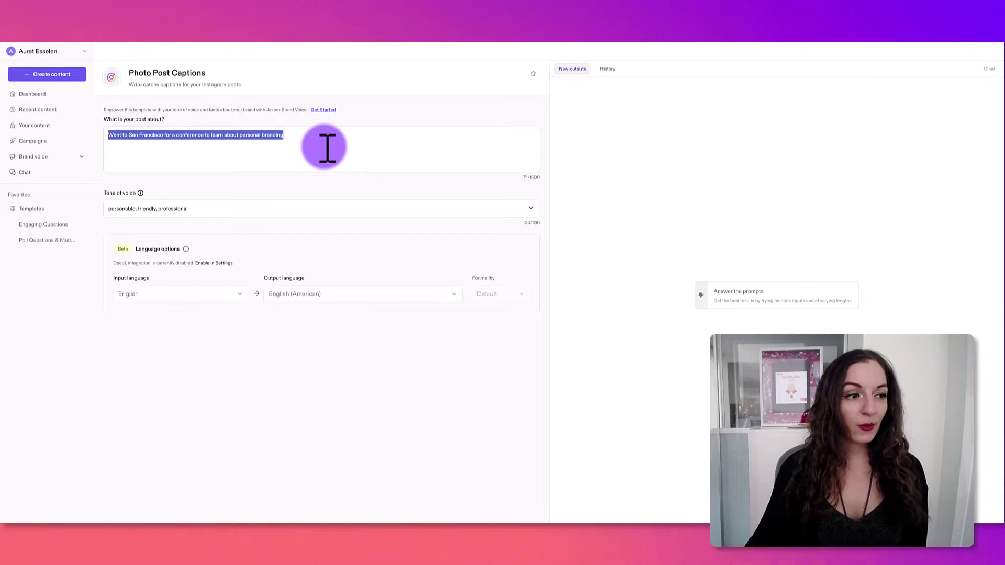
pyautogui.press('BackSpace')
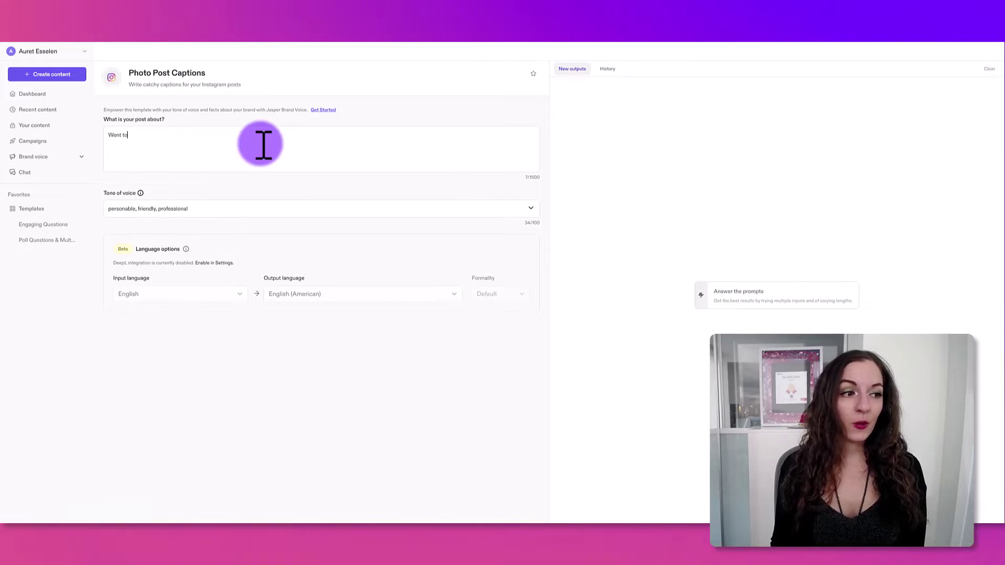
pyautogui.write('San Franc')
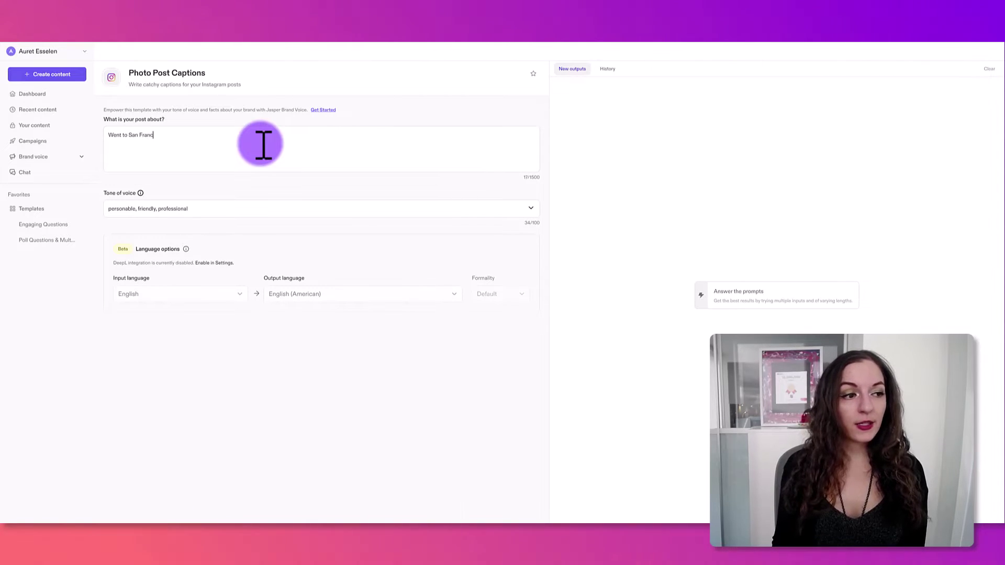
pyautogui.write('isco f')
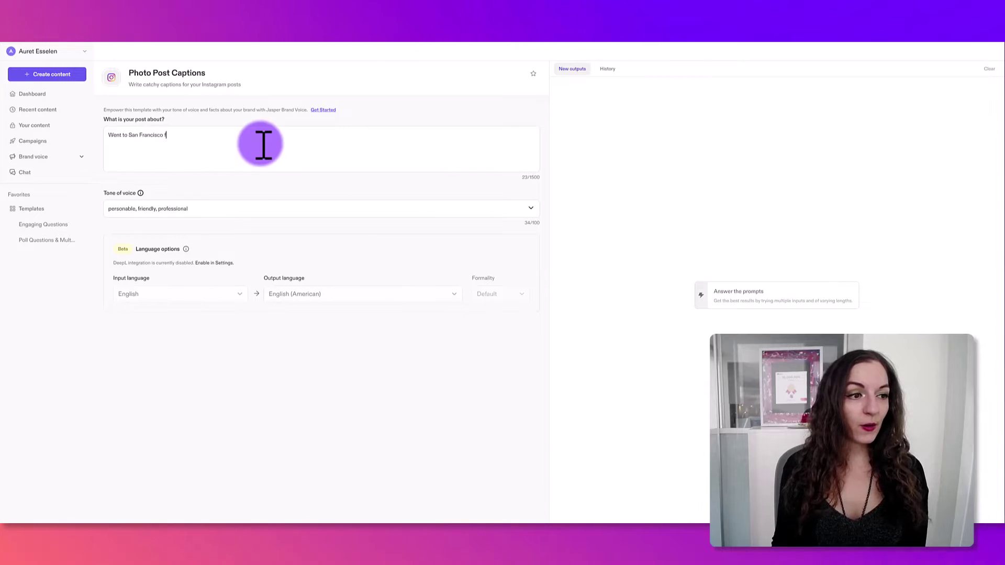
pyautogui.write('or a confere')
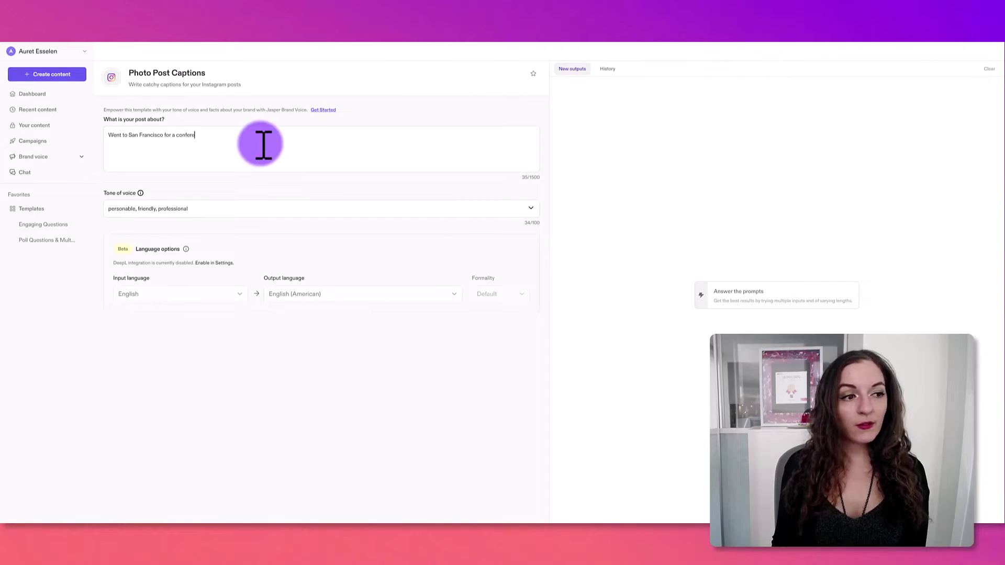
pyautogui.write('nce to learn ')
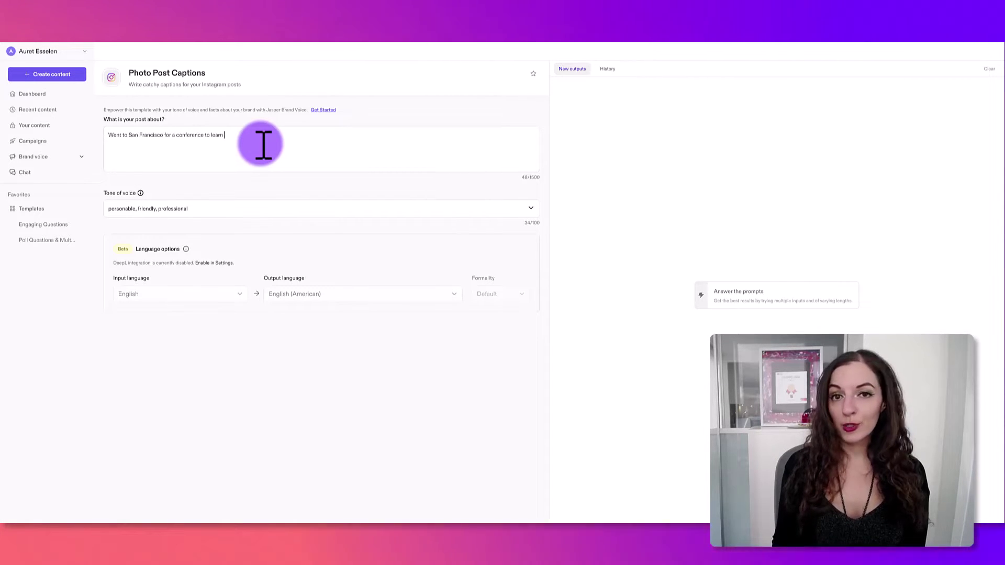
pyautogui.write('about personal branding')
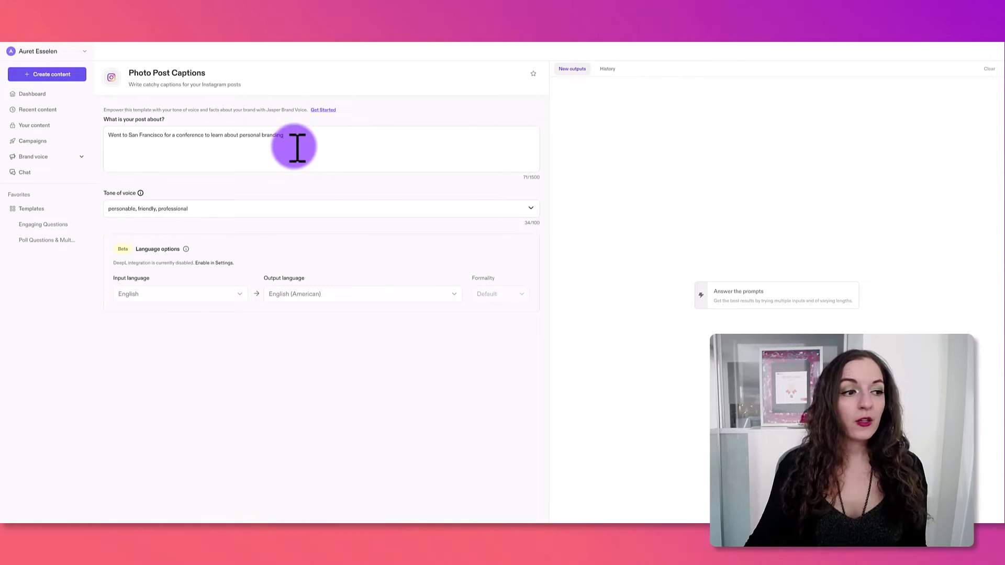
# Edit the tone of voice field so it reads personable, friendly, professional.
pyautogui.moveTo(198, 211); pyautogui.dragTo(97, 215)
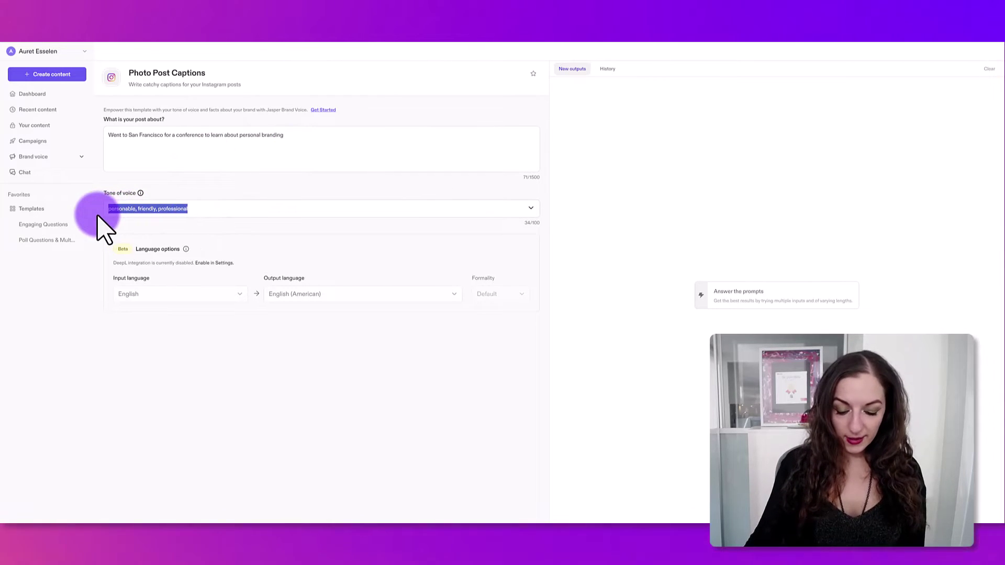
pyautogui.click(136, 209)
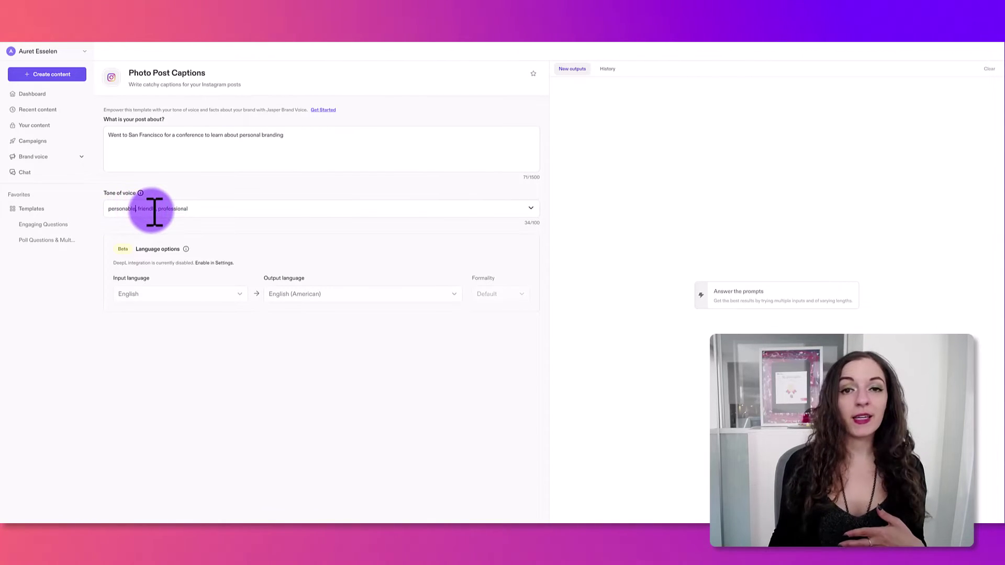
pyautogui.click(207, 209)
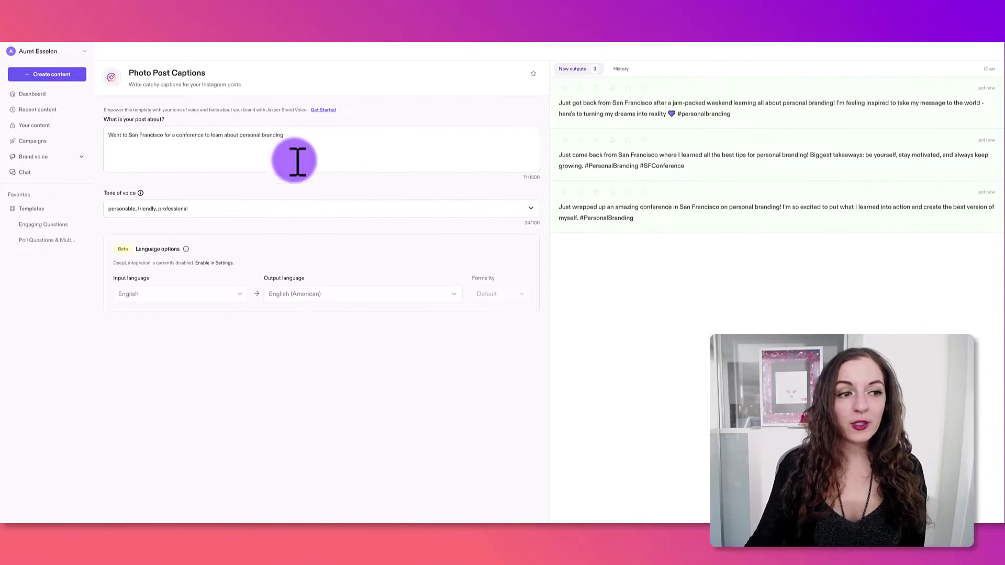
# Select the end of the post topic text, then deselect it beside the three generated captions.
pyautogui.moveTo(285, 135); pyautogui.dragTo(86, 137)
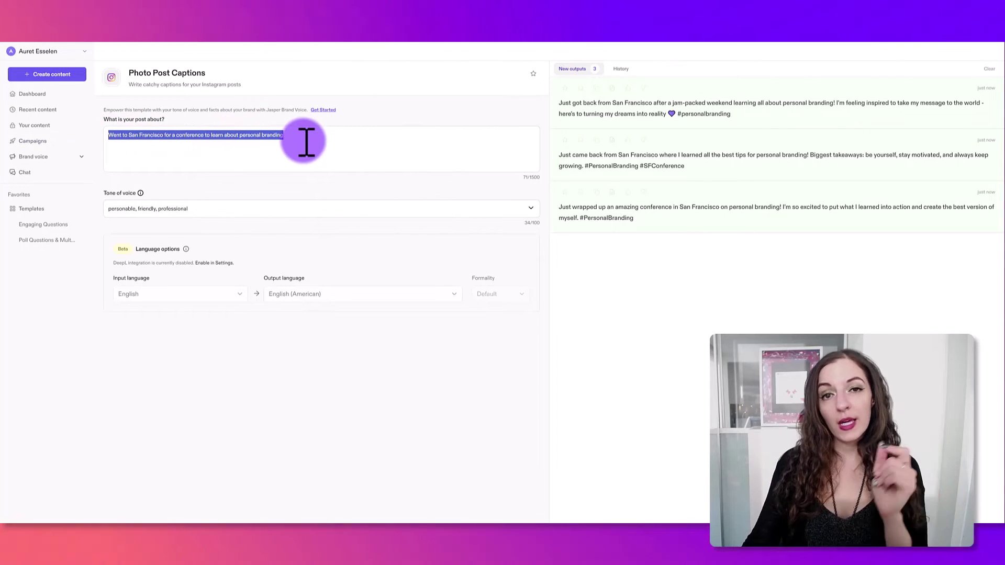
pyautogui.click(618, 219)
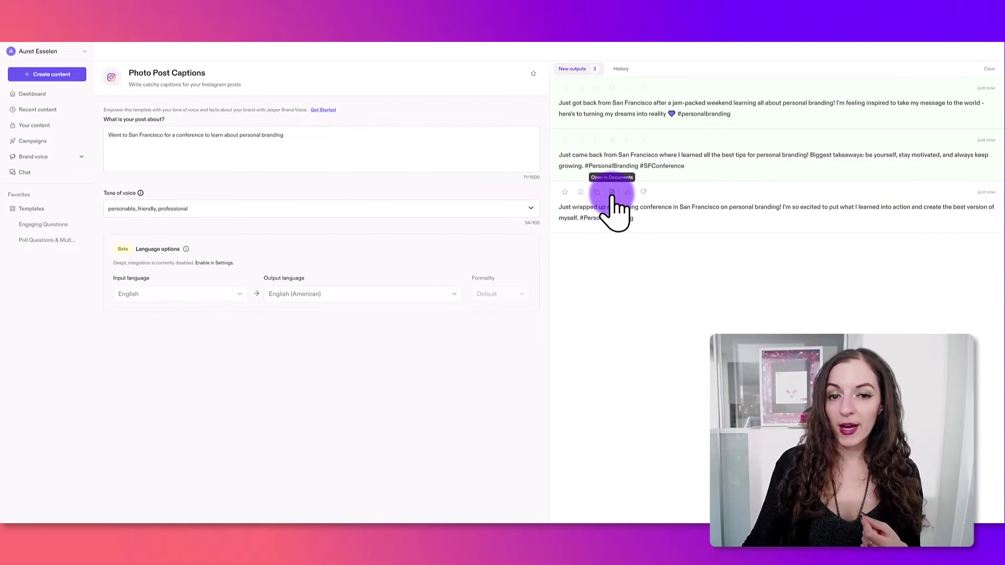
# Open the third caption in a new document and start a Jasper command on a line below it.
pyautogui.click(612, 192)
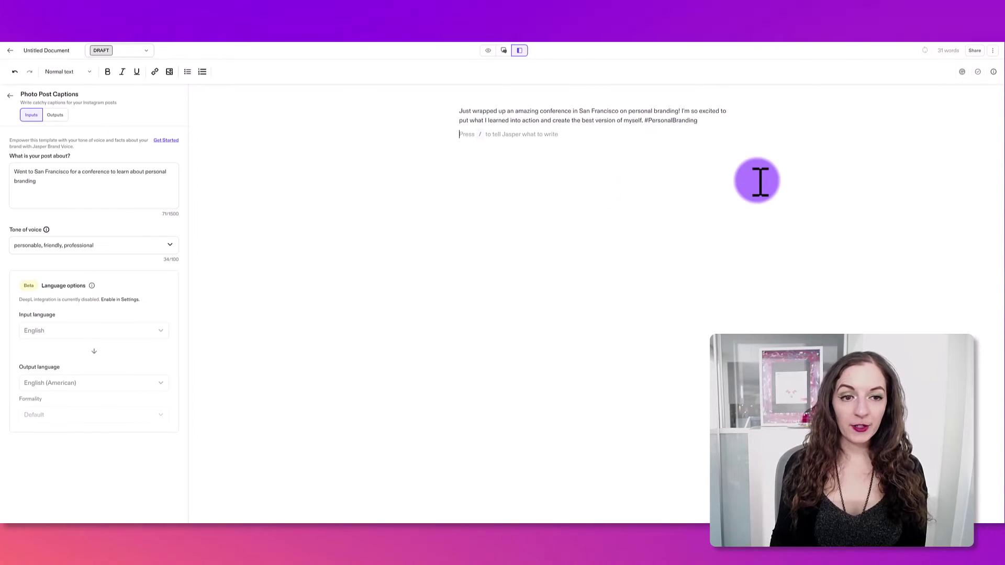
pyautogui.press('Return')
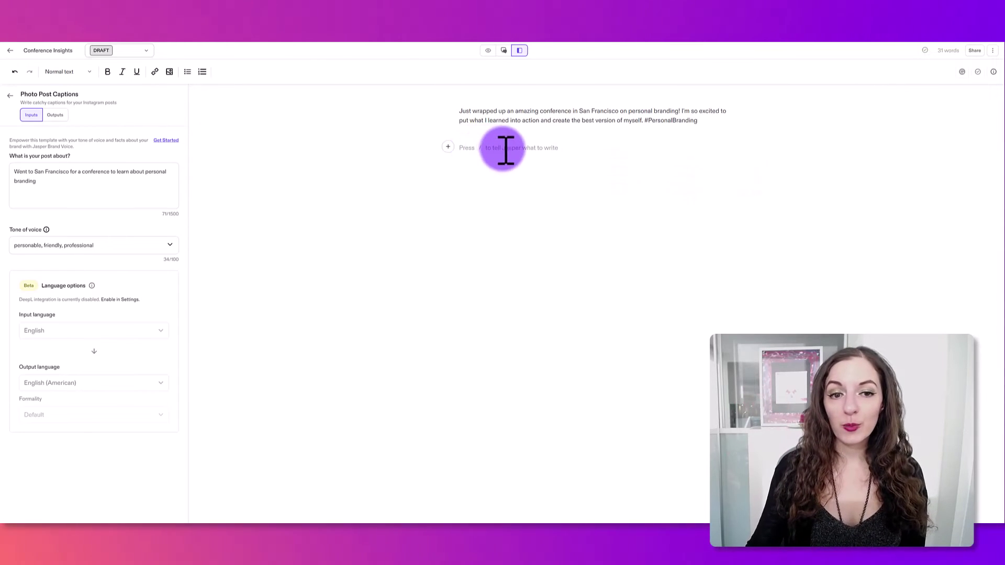
pyautogui.press('/')
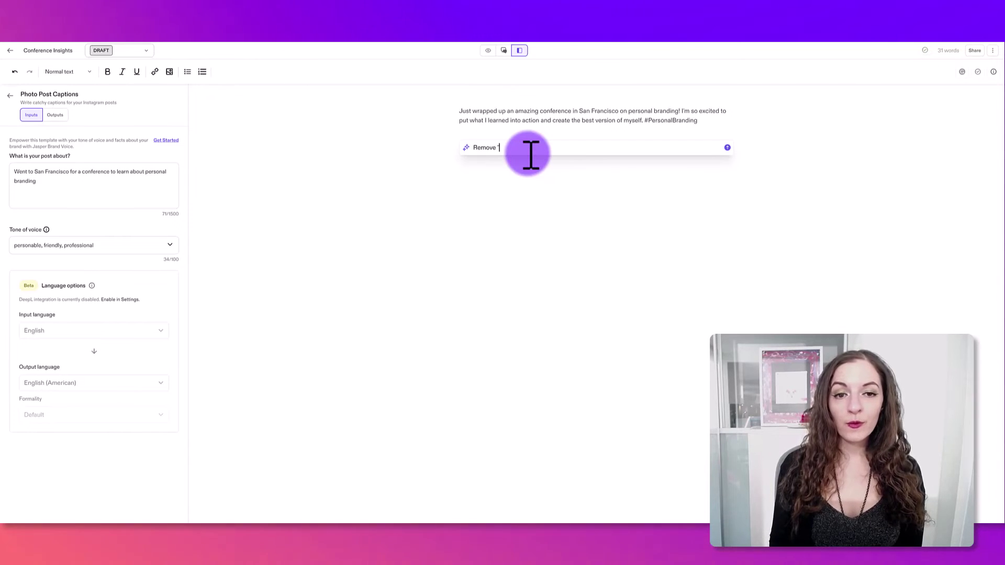
# Command Jasper to replace the ending with sharing learnings with the community, then select the new caption.
pyautogui.write('he be')
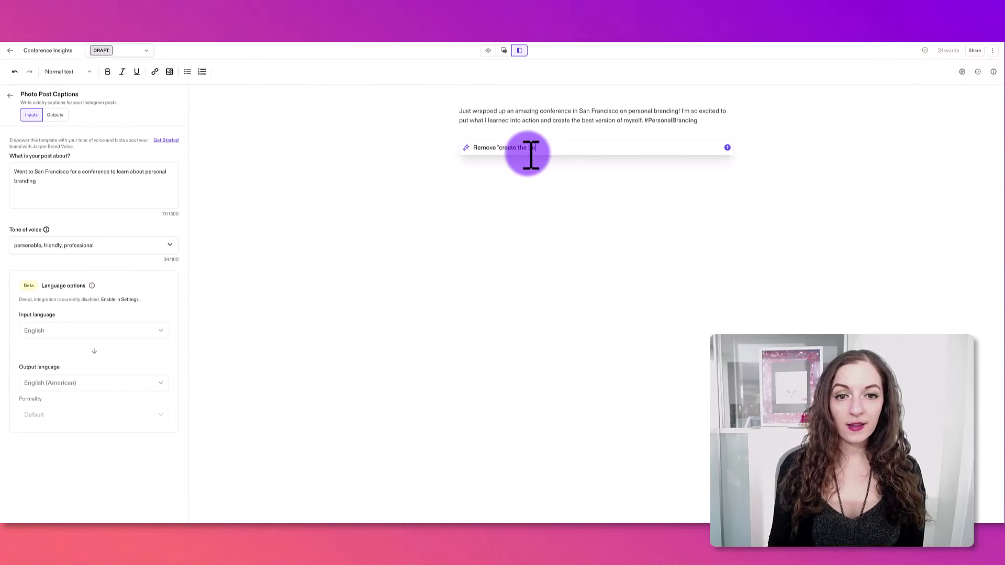
pyautogui.write('st version of myself" and say')
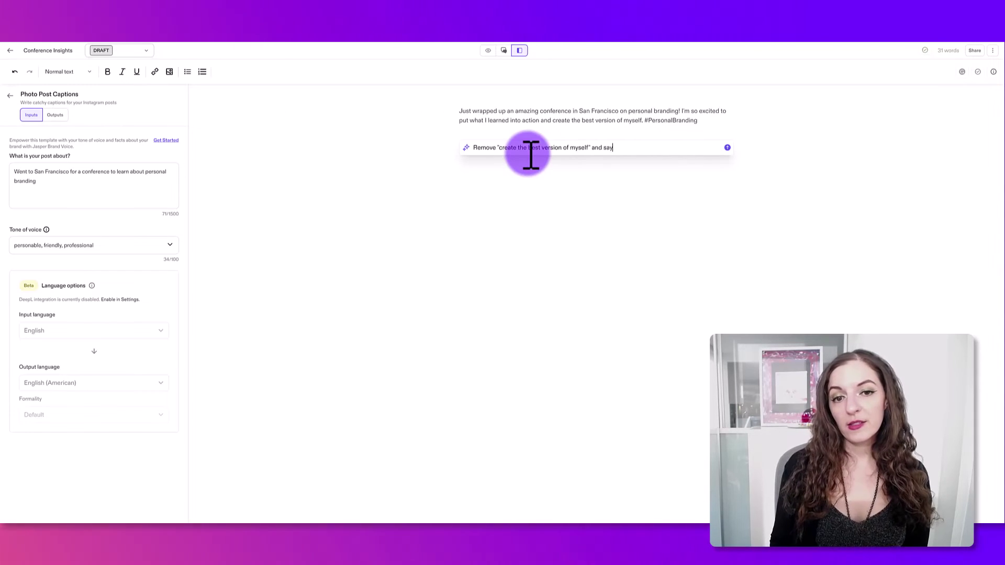
pyautogui.write(' something instead ')
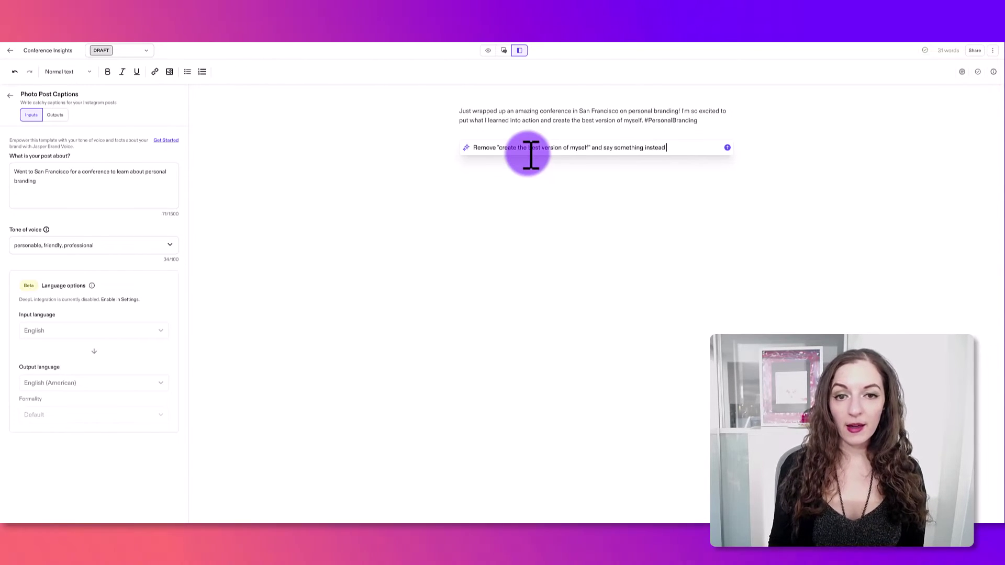
pyautogui.write('about sharing wh')
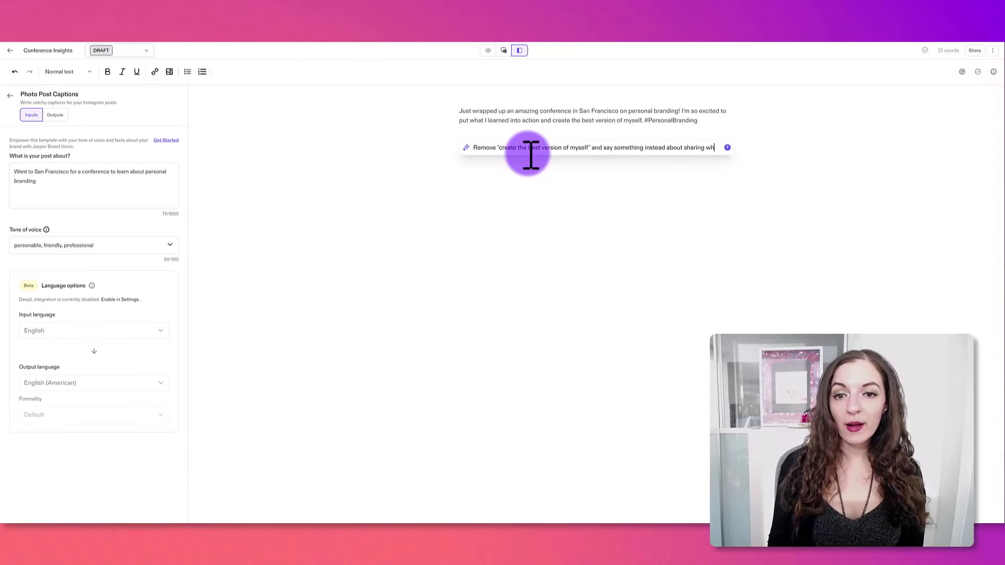
pyautogui.write('at I learned with the community')
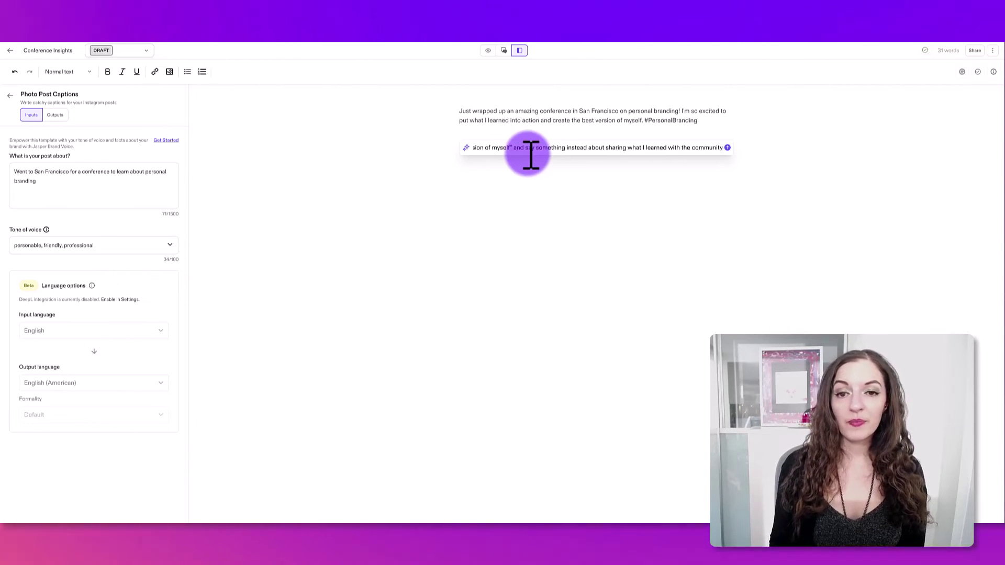
pyautogui.write('. Add')
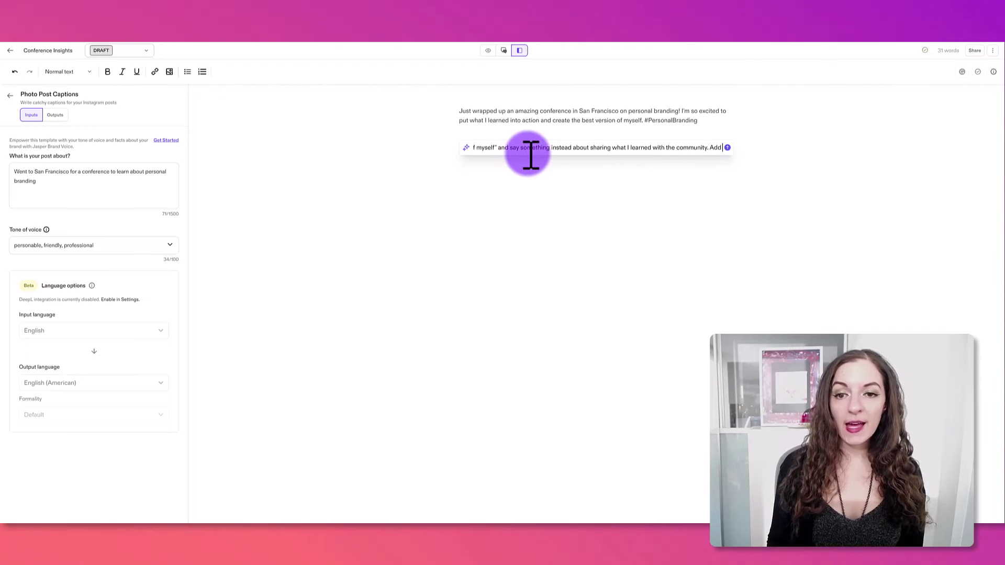
pyautogui.write(' 2 more hashtags')
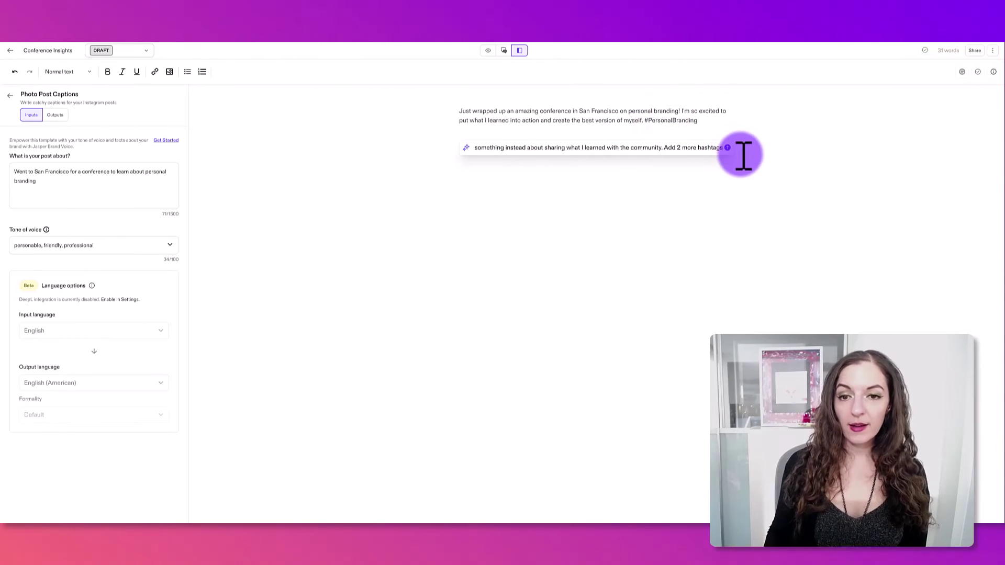
pyautogui.press('Return')
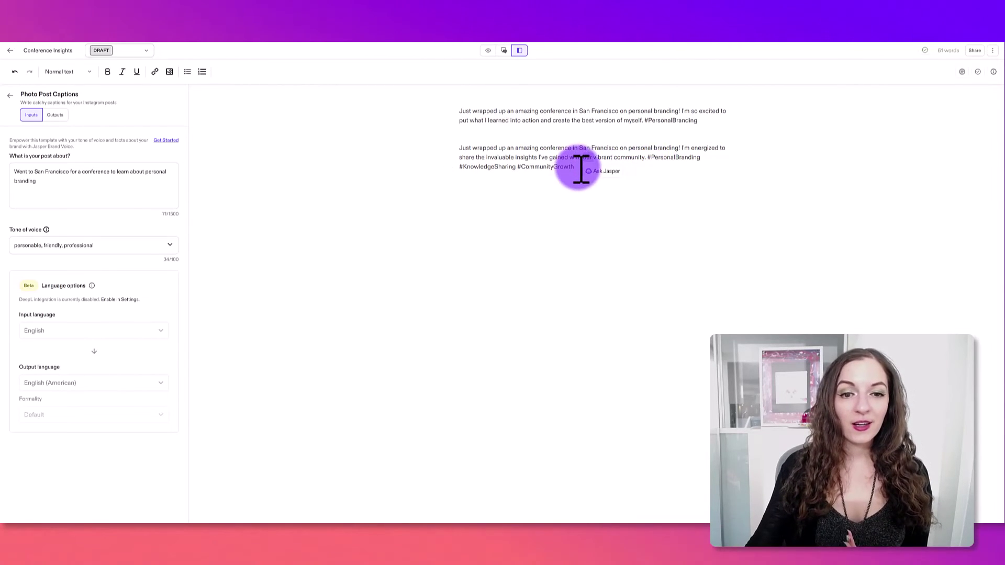
pyautogui.moveTo(579, 178); pyautogui.dragTo(459, 152)
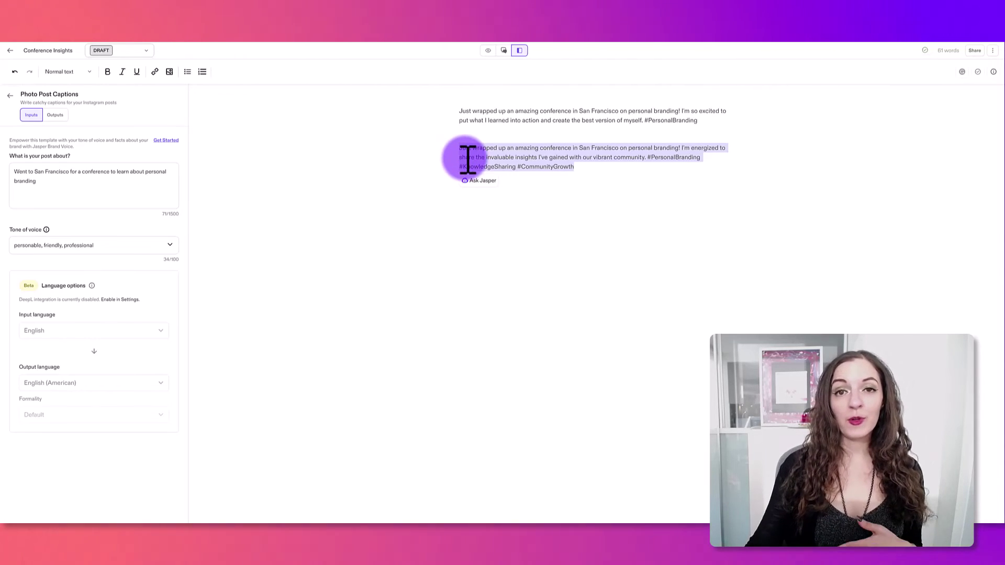
# Go back to the template gallery via New from template and search it for 'youtu'.
pyautogui.click(10, 51)
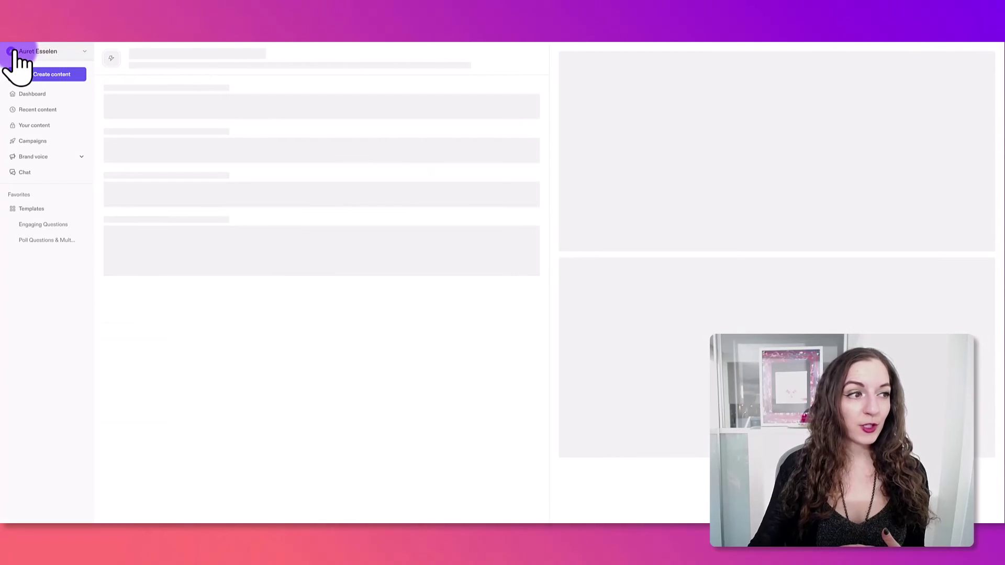
pyautogui.click(47, 74)
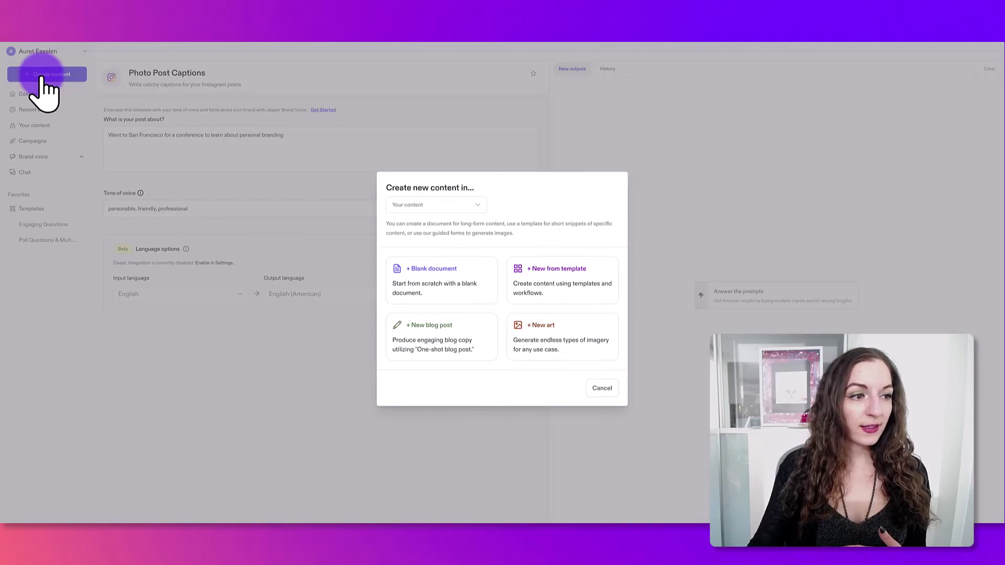
pyautogui.click(545, 277)
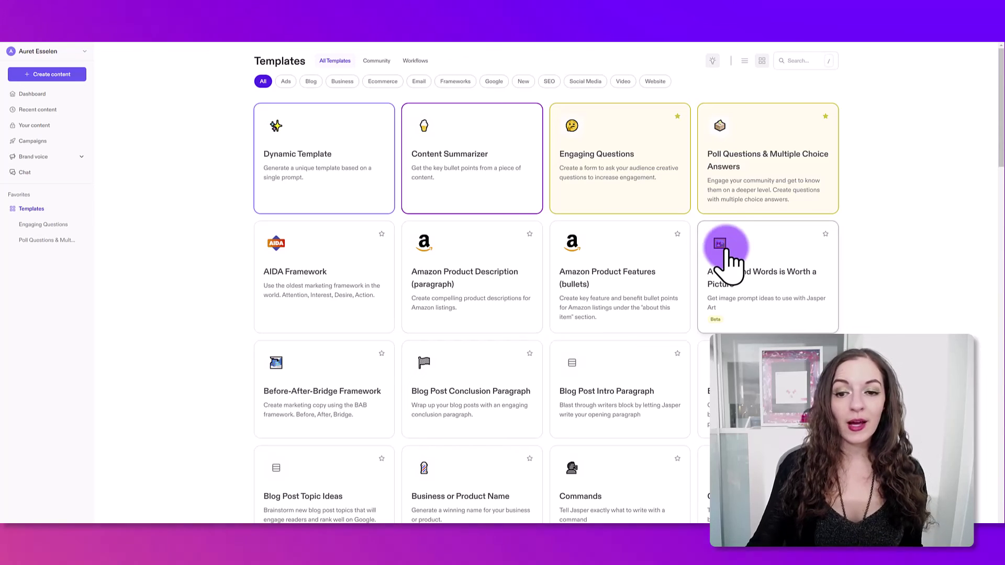
pyautogui.click(803, 61)
pyautogui.write('youtu')
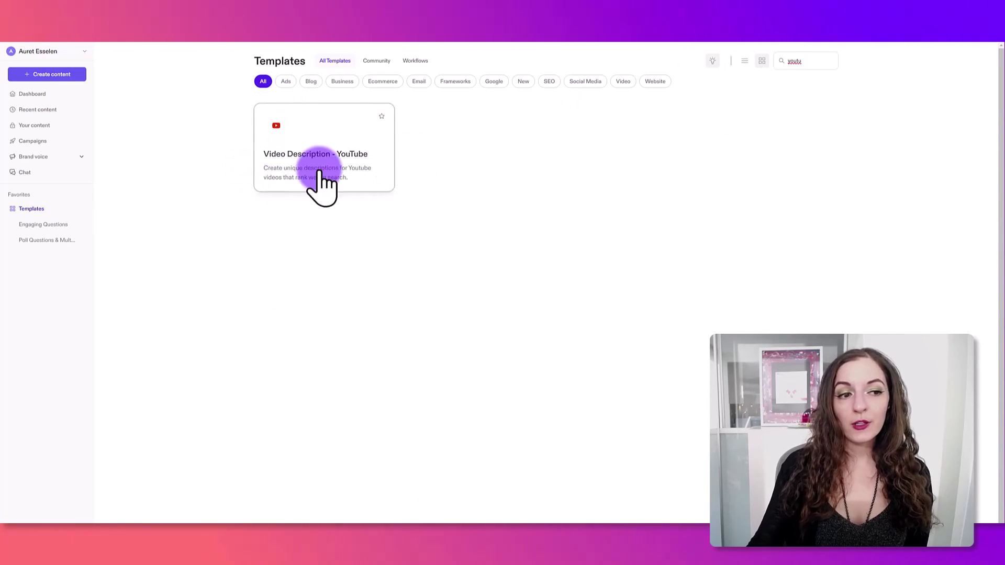
pyautogui.doubleClick(799, 61)
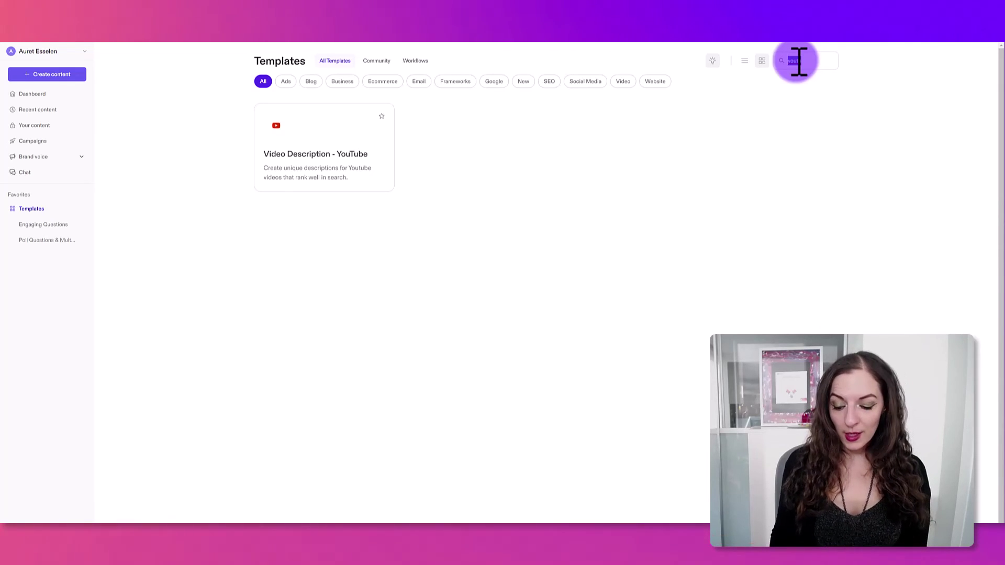
# Search templates for 'sum', open Content Summarizer, and place the cursor in its Content field.
pyautogui.write('su')
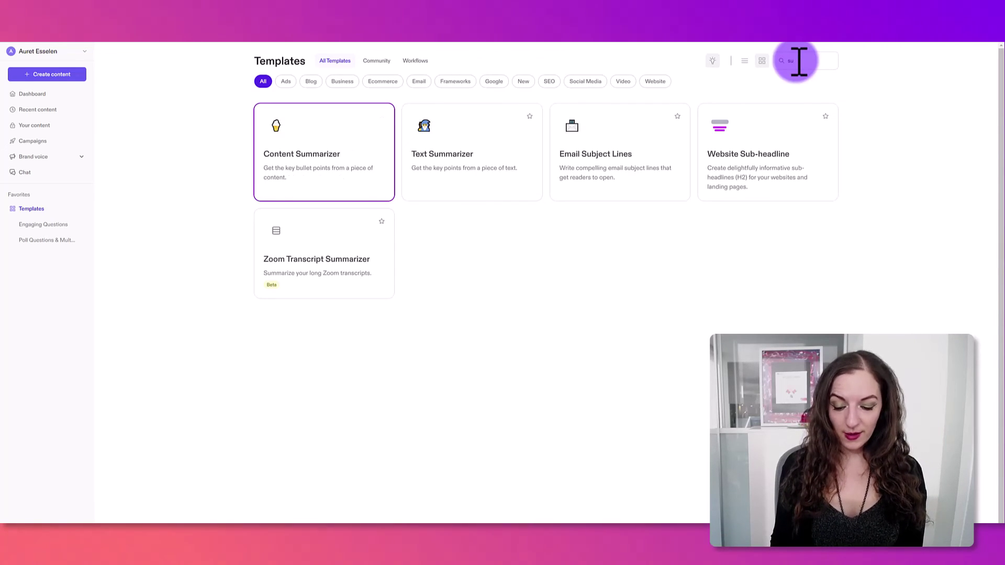
pyautogui.write('m')
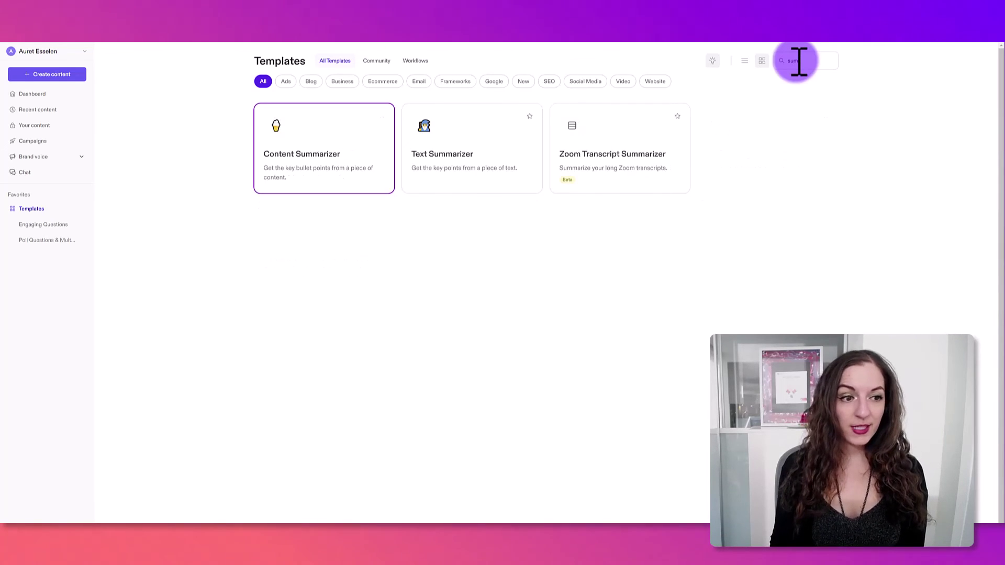
pyautogui.click(335, 155)
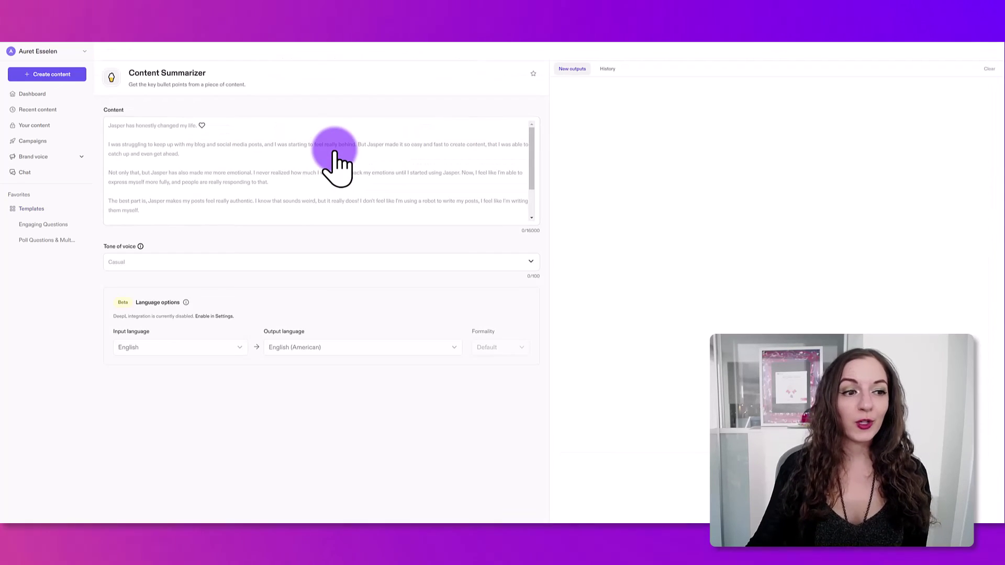
pyautogui.click(237, 155)
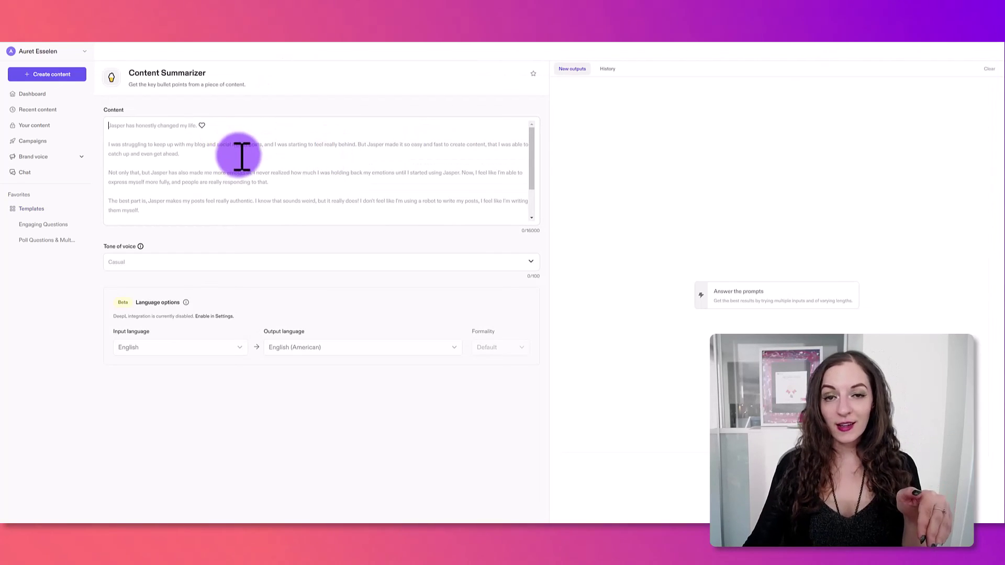